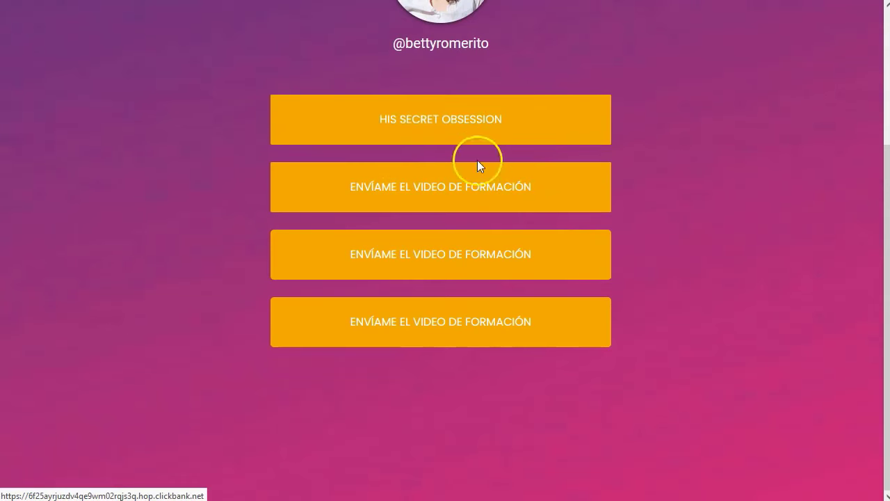
# Step: Review the purple link-in-bio page with orange buttons on desktop and in a responsive mobile preview
pyautogui.scroll(3, 652, 187)
pyautogui.scroll(-2, 628, 167)
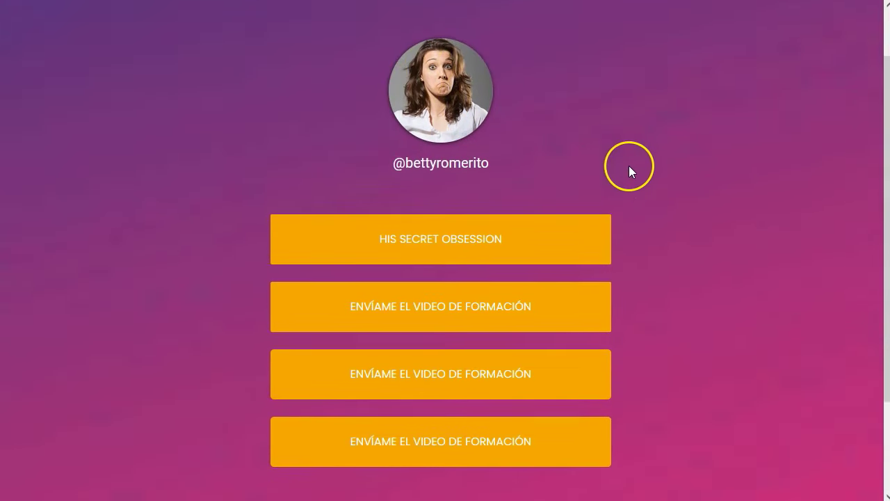
pyautogui.scroll(2, 529, 141)
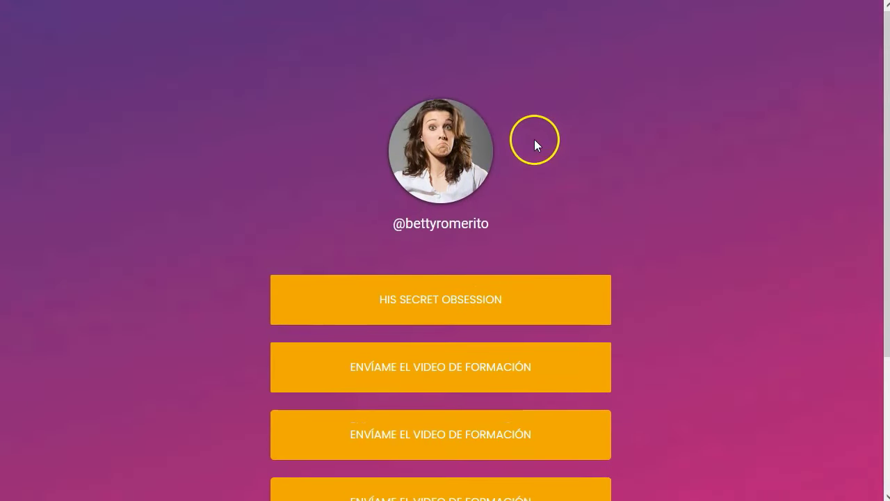
pyautogui.moveTo(396, 224); pyautogui.dragTo(621, 235)
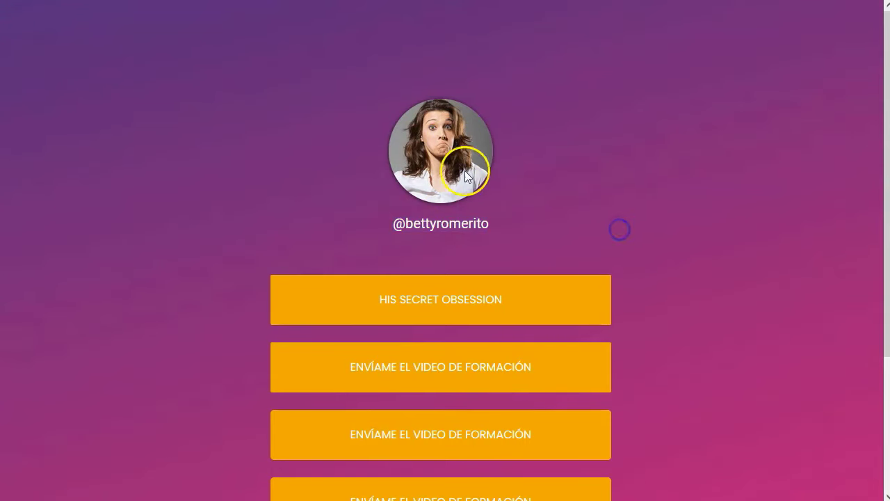
pyautogui.scroll(-2, 626, 230)
pyautogui.press('F12')
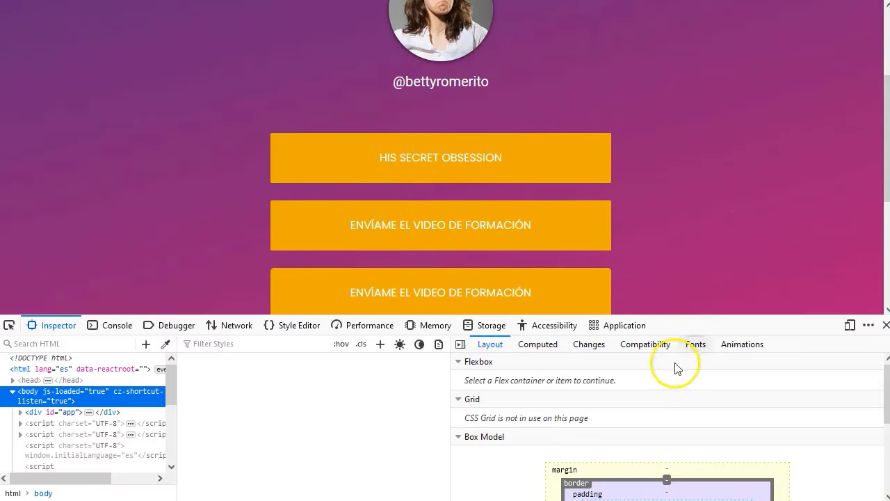
pyautogui.click(850, 324)
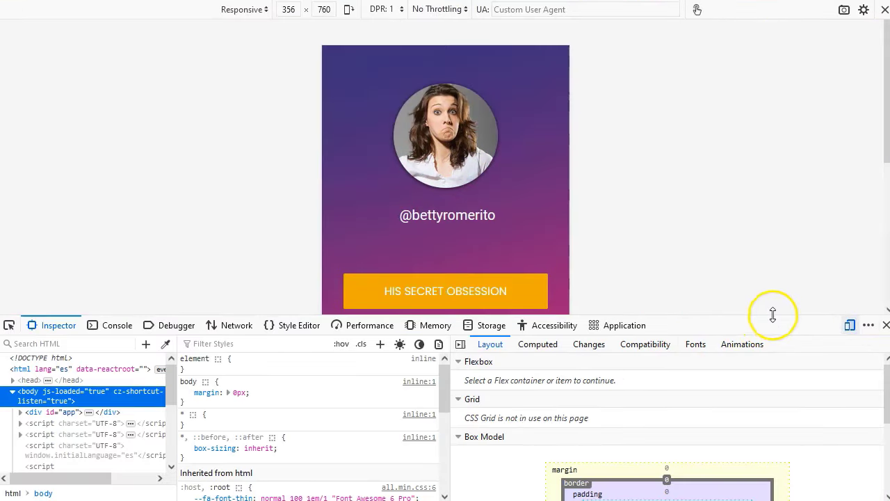
pyautogui.moveTo(771, 314); pyautogui.dragTo(775, 442)
pyautogui.scroll(-3, 445, 237)
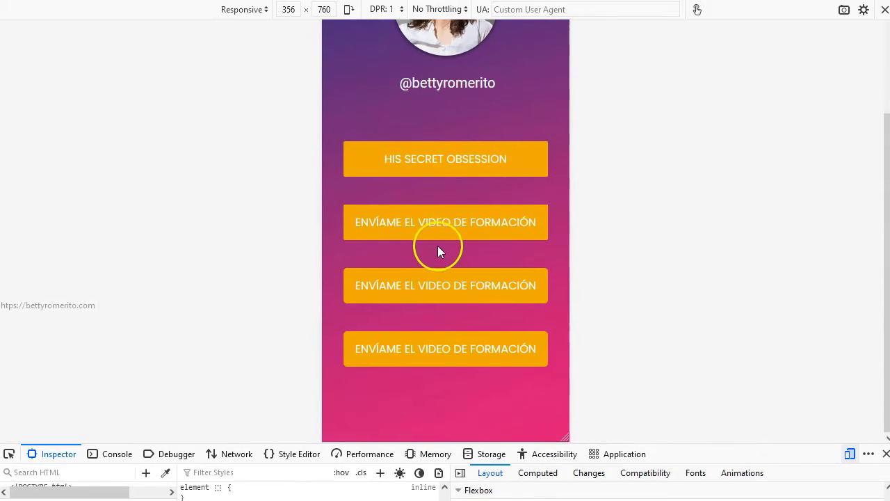
pyautogui.click(447, 160)
pyautogui.scroll(-3, 447, 143)
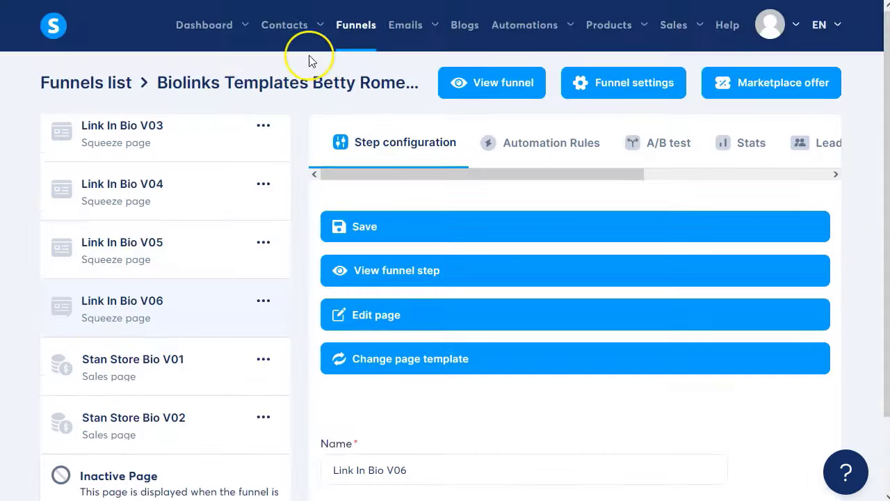
# Step: View the Stan Store Bio V01 funnel step's page and check its layout in the responsive mobile preview
pyautogui.scroll(-2, 208, 209)
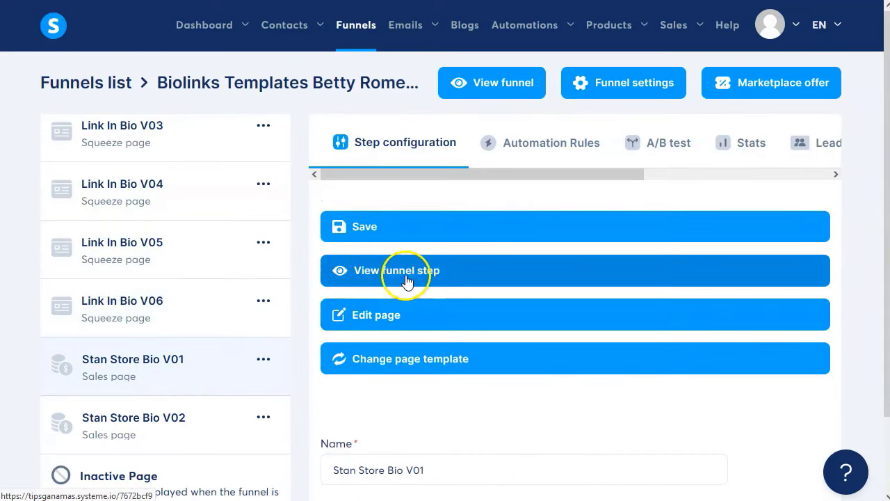
pyautogui.click(410, 277)
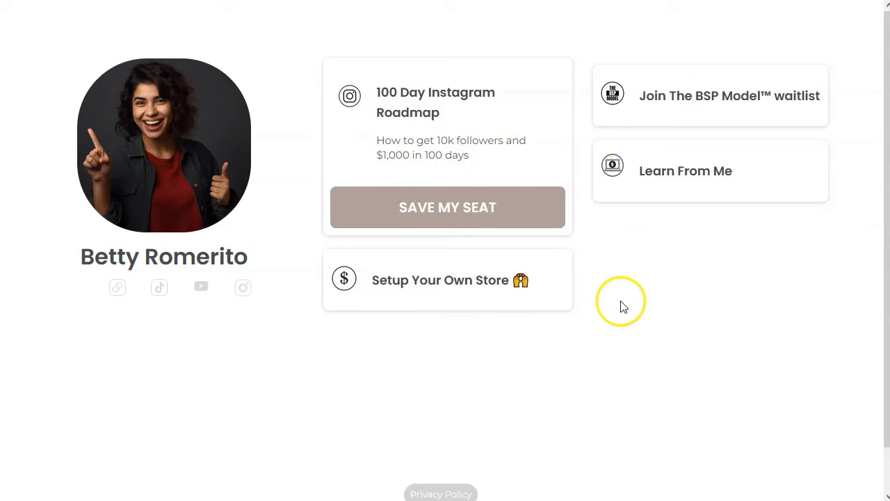
pyautogui.press('F12')
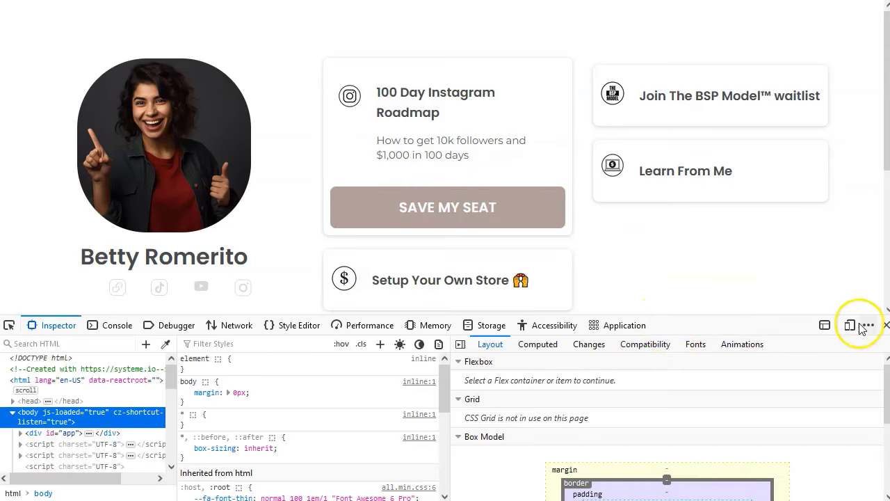
pyautogui.click(855, 324)
pyautogui.scroll(-3, 424, 243)
pyautogui.scroll(-3, 425, 255)
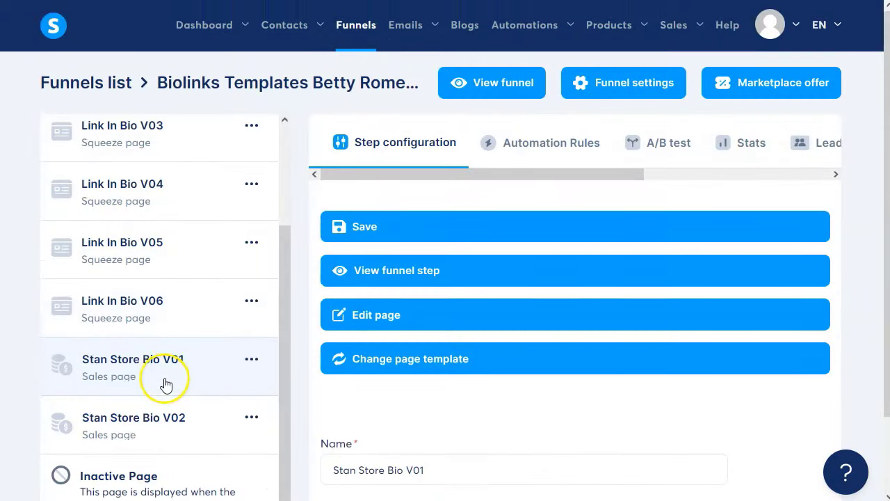
# Step: Look through the funnel's list of bio pages and compare the mobile previews of the different designs
pyautogui.scroll(-1, 167, 390)
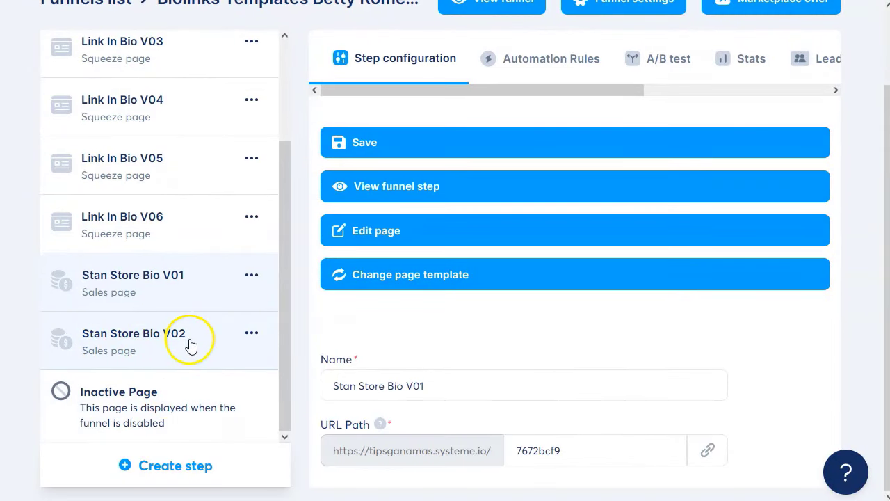
pyautogui.scroll(2, 192, 339)
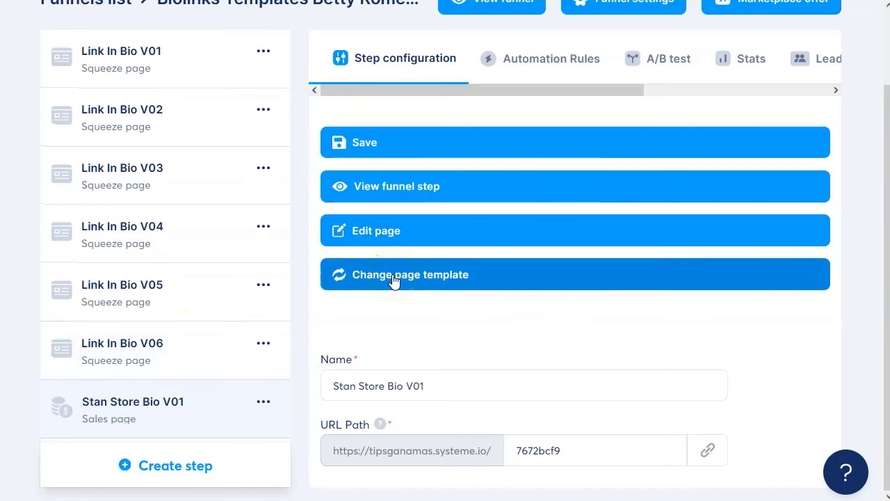
pyautogui.scroll(1, 394, 281)
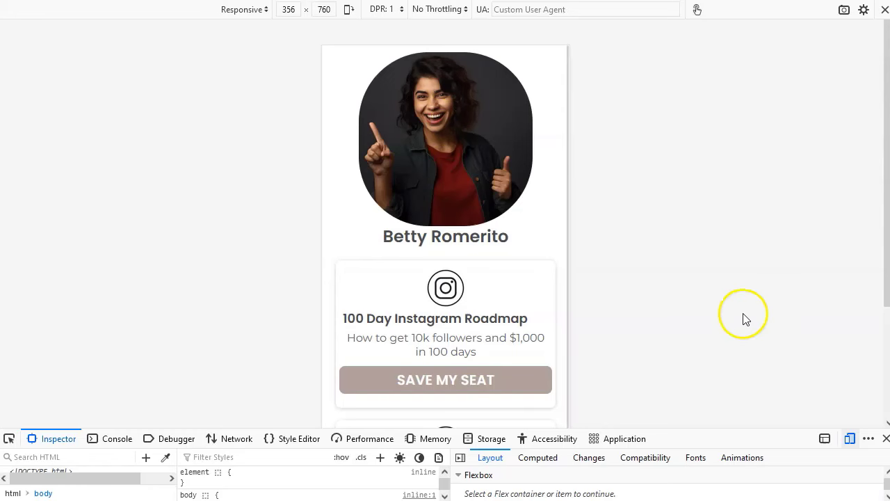
pyautogui.scroll(-4, 530, 202)
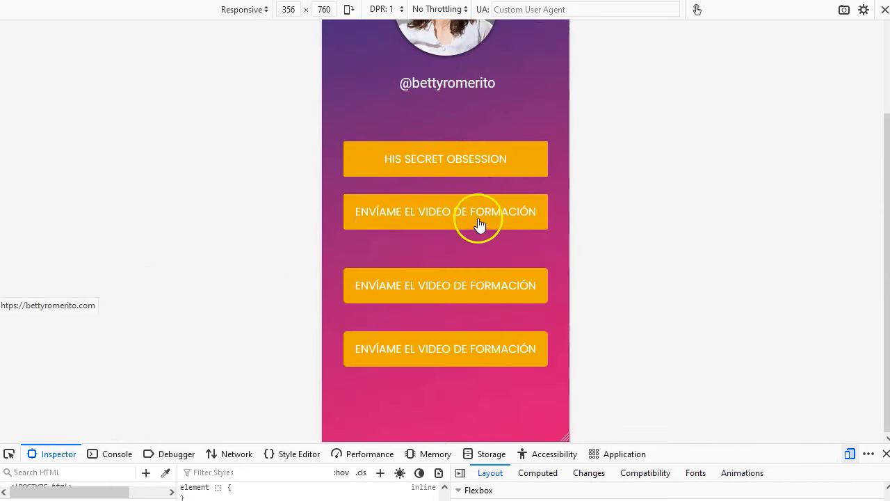
pyautogui.scroll(3, 404, 171)
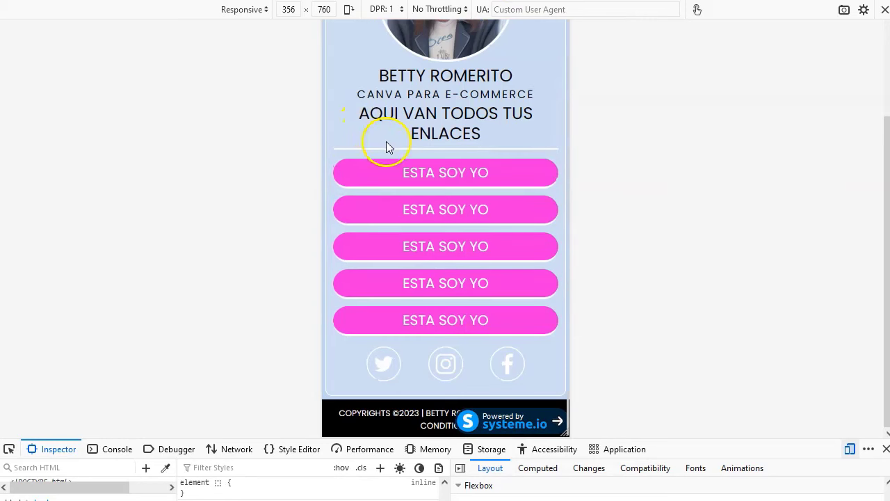
pyautogui.scroll(3, 417, 136)
pyautogui.scroll(-3, 463, 269)
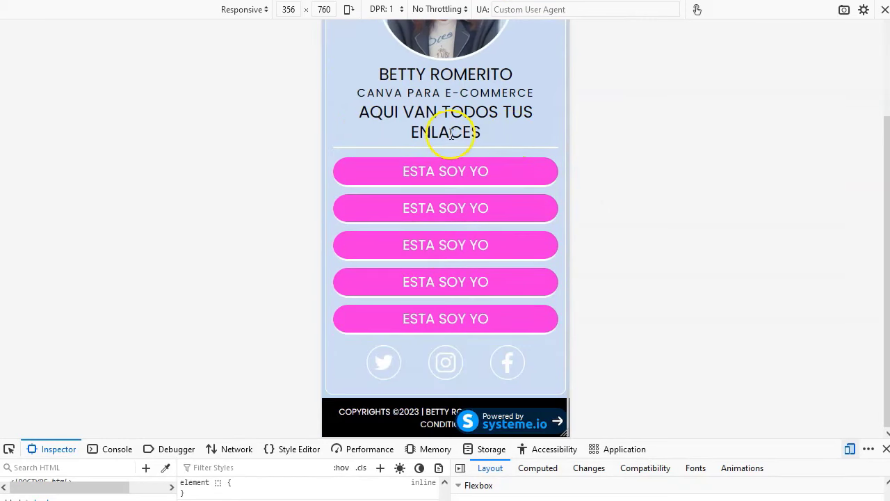
pyautogui.scroll(3, 525, 67)
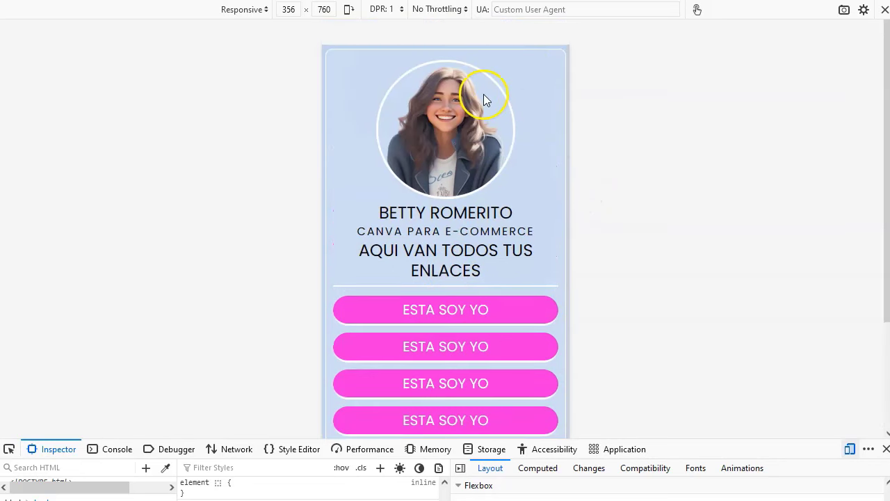
pyautogui.scroll(-3, 459, 194)
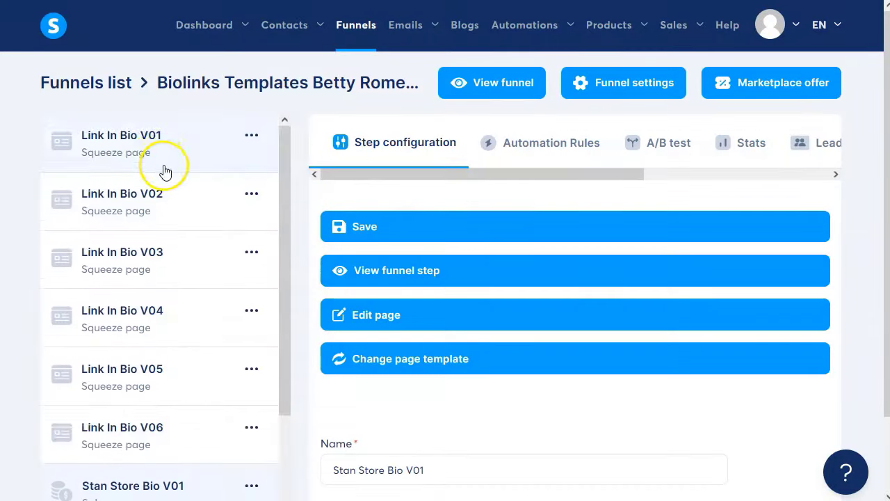
# Step: Create a new funnel step named linkbio with the type Squeeze page
pyautogui.scroll(-2, 166, 188)
pyautogui.scroll(-2, 126, 311)
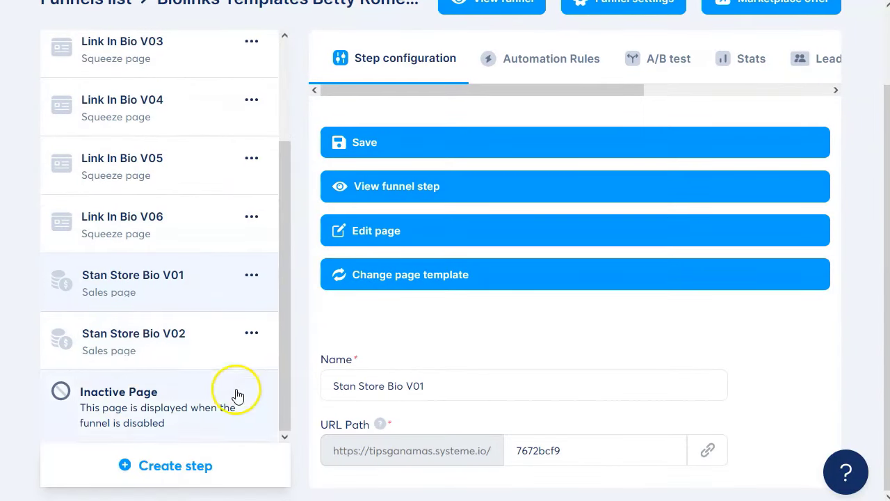
pyautogui.click(169, 467)
pyautogui.click(321, 224)
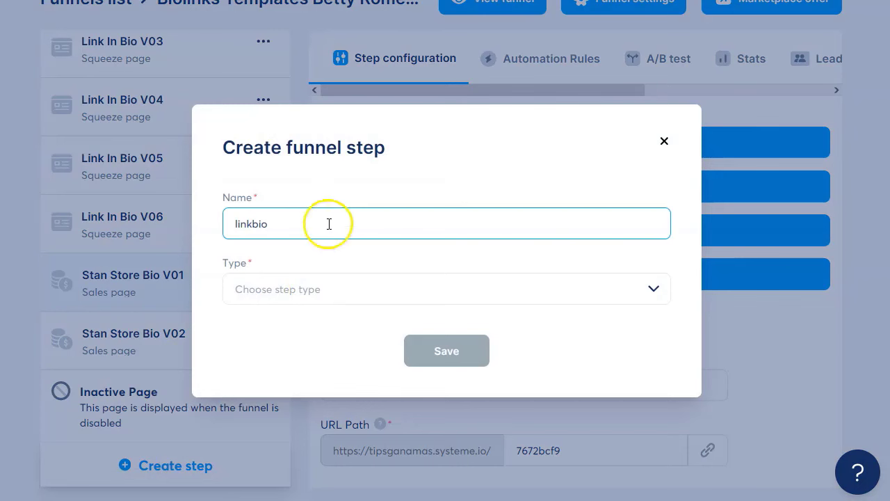
pyautogui.click(309, 290)
pyautogui.scroll(-4, 357, 348)
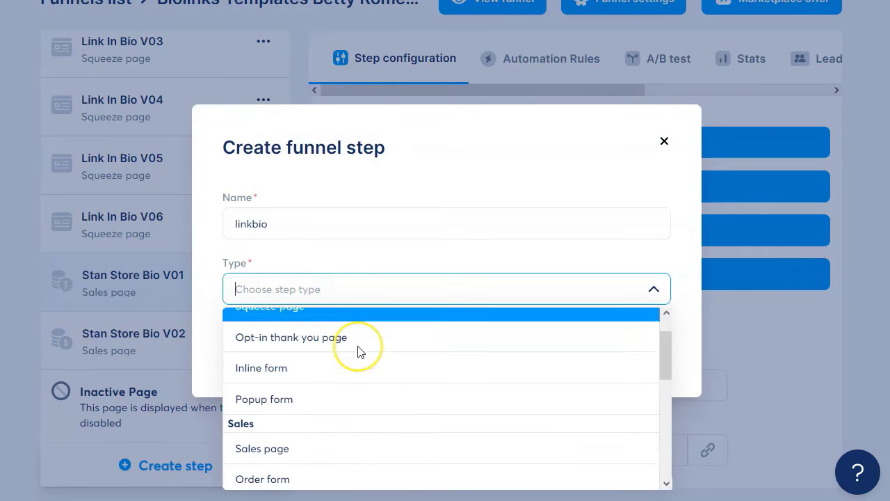
pyautogui.scroll(2, 358, 348)
pyautogui.click(272, 400)
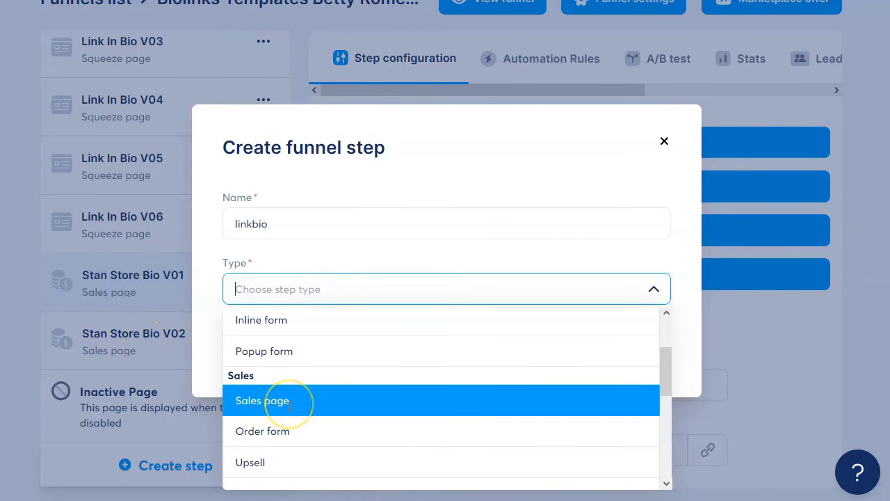
pyautogui.scroll(2, 275, 393)
pyautogui.click(284, 343)
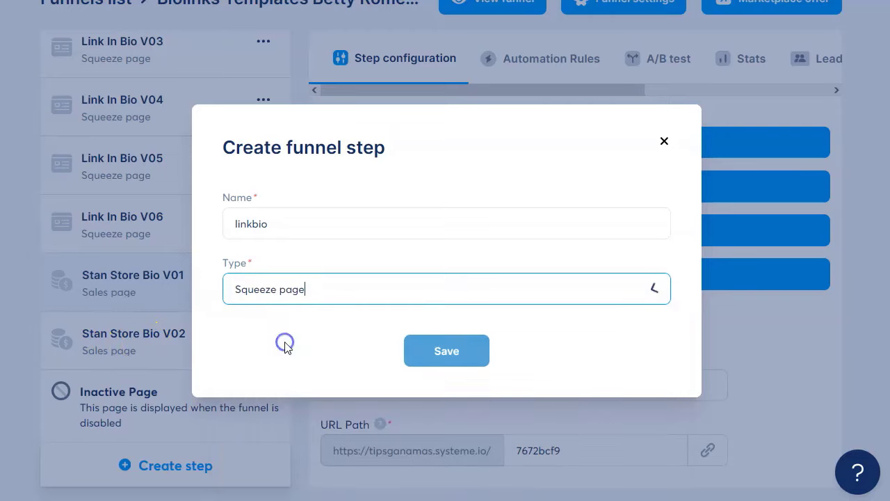
pyautogui.click(407, 350)
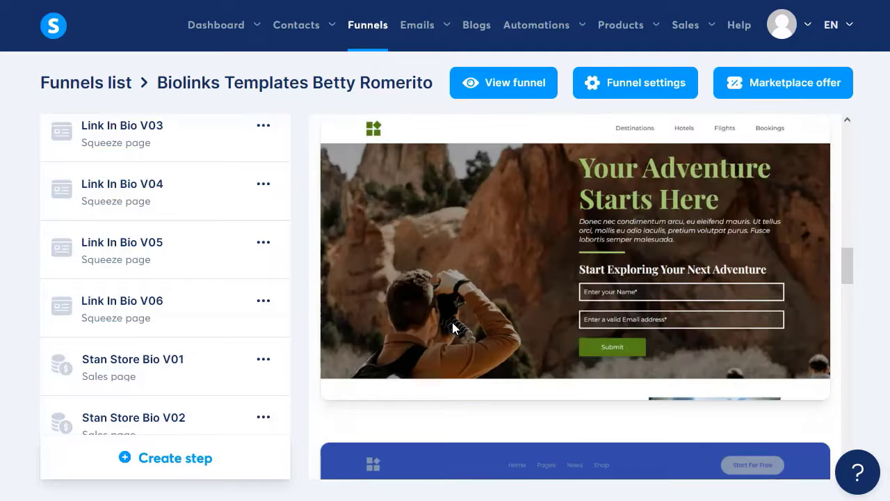
# Step: Browse the squeeze page templates and select the "Receive One Hour of Video Training to Create a Profitable Blog" template
pyautogui.scroll(-10, 452, 322)
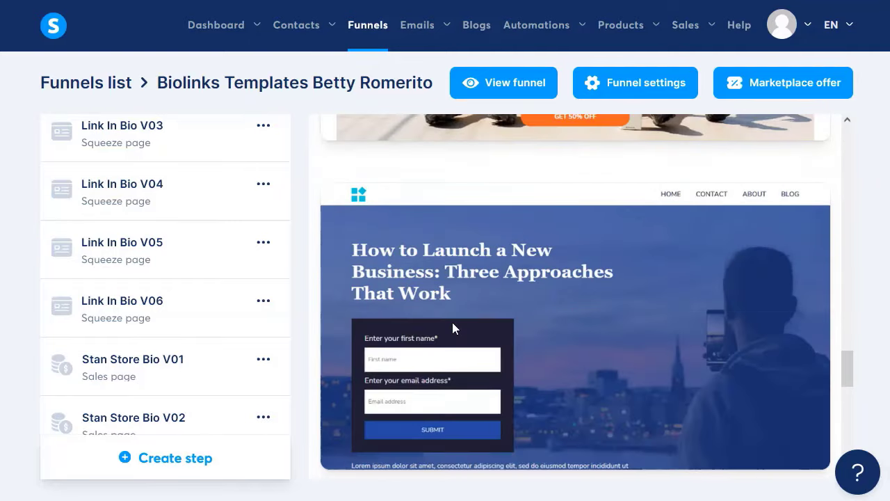
pyautogui.scroll(-10, 452, 322)
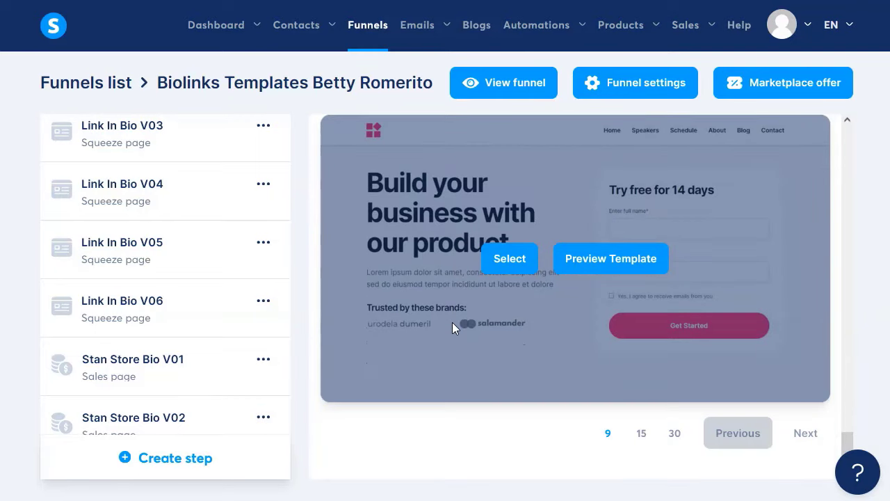
pyautogui.scroll(15, 452, 322)
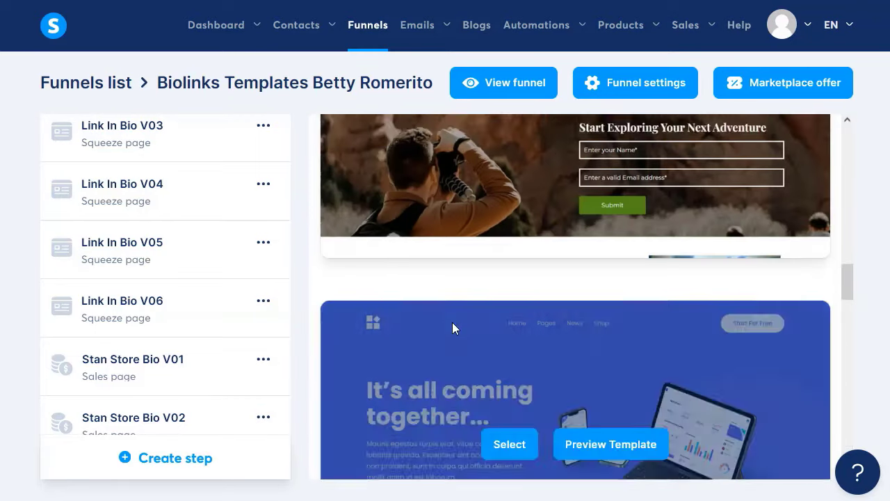
pyautogui.scroll(15, 452, 322)
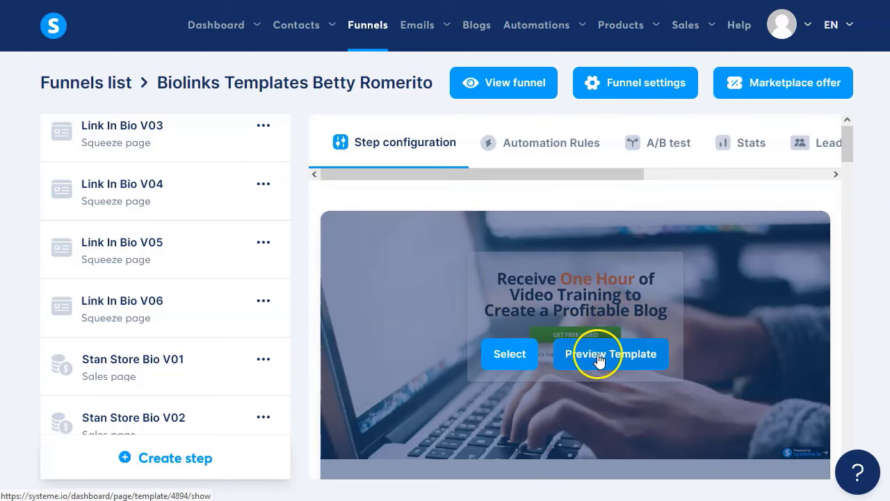
pyautogui.click(510, 354)
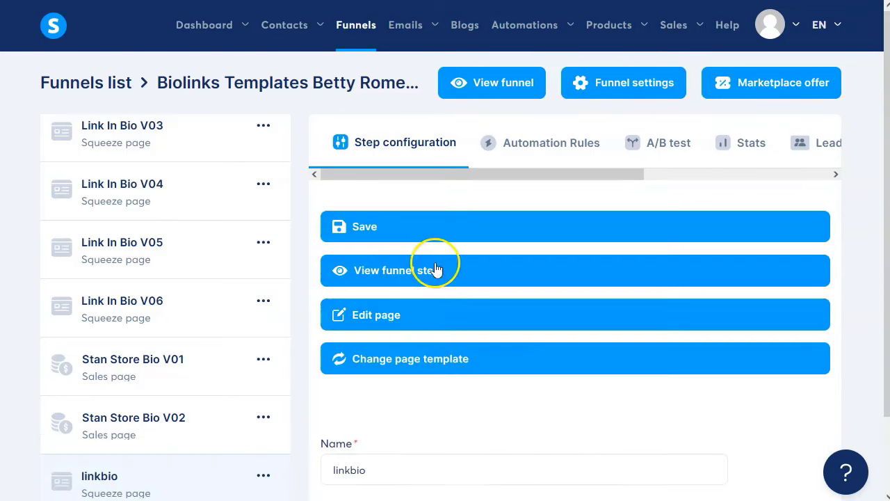
# Step: Open the linkbio page for editing and add an Image element above the headline inside the content box
pyautogui.click(412, 314)
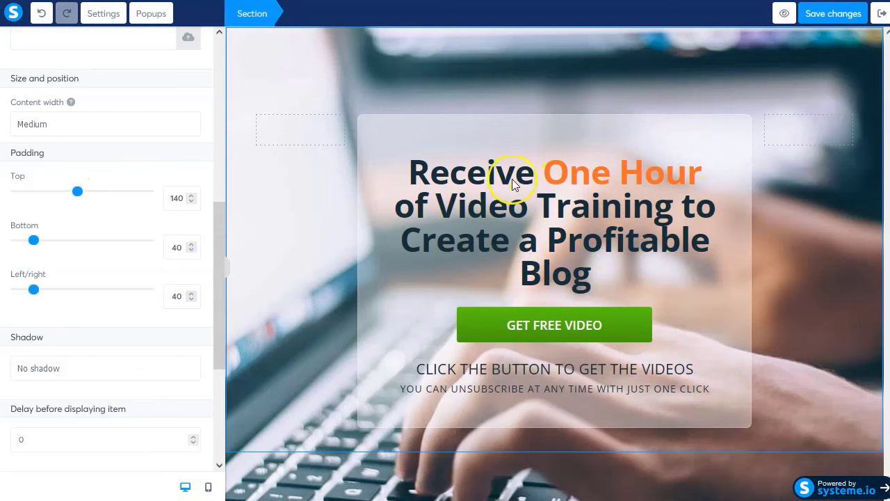
pyautogui.scroll(5, 60, 232)
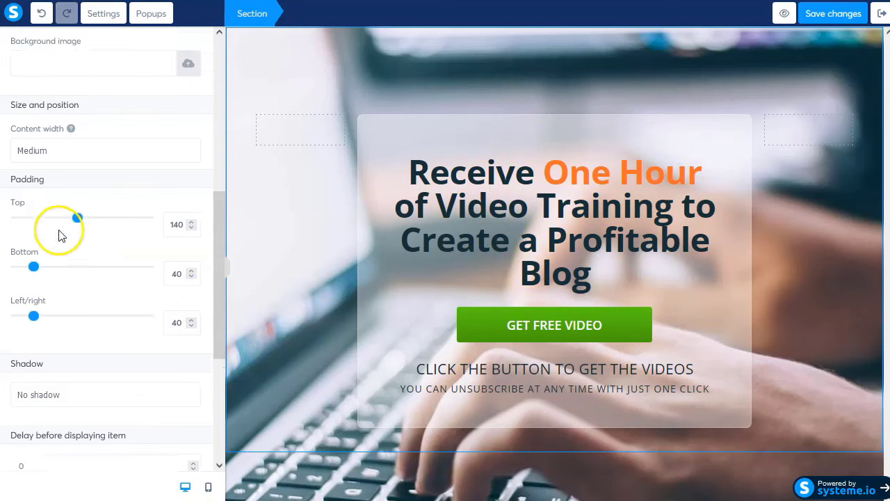
pyautogui.click(17, 41)
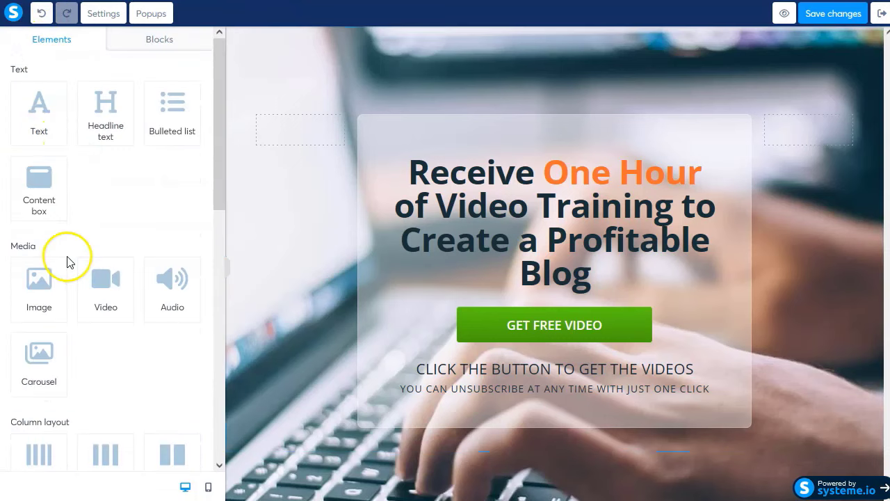
pyautogui.scroll(-1, 69, 258)
pyautogui.moveTo(39, 215); pyautogui.dragTo(516, 249)
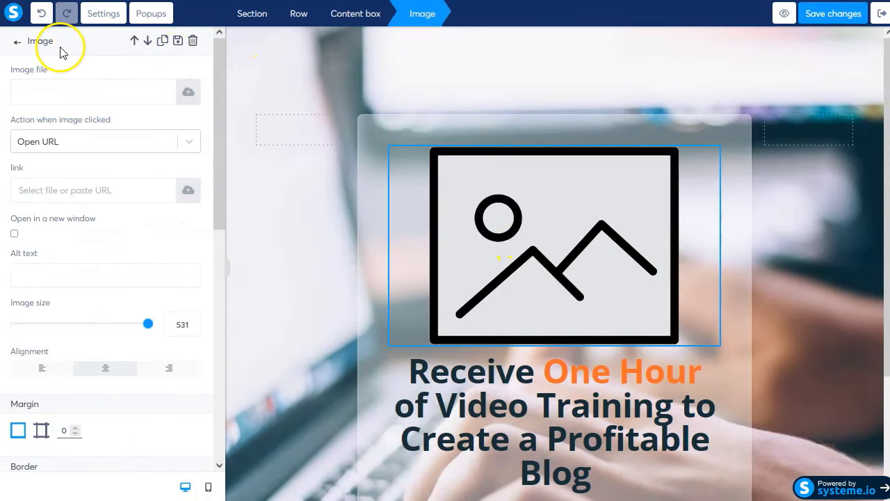
# Step: Fill the Image element with the stored picture of the woman in a red shirt and set the image size to 250
pyautogui.click(188, 91)
pyautogui.click(508, 117)
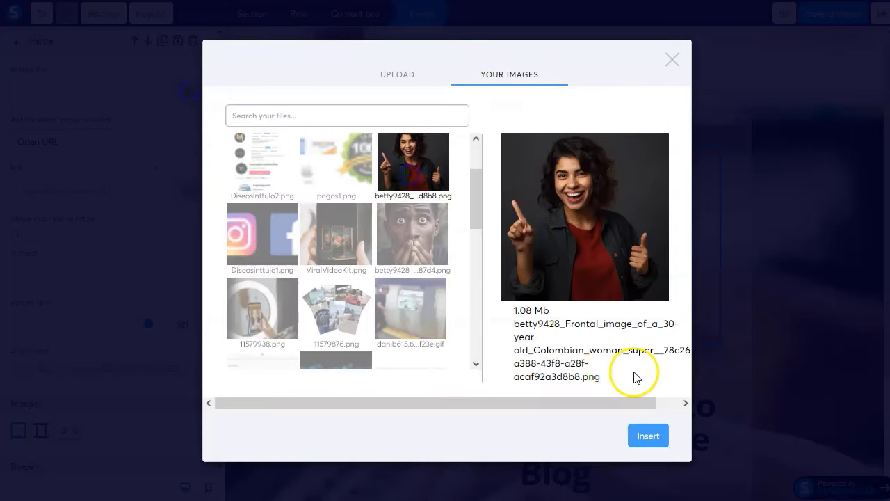
pyautogui.click(646, 433)
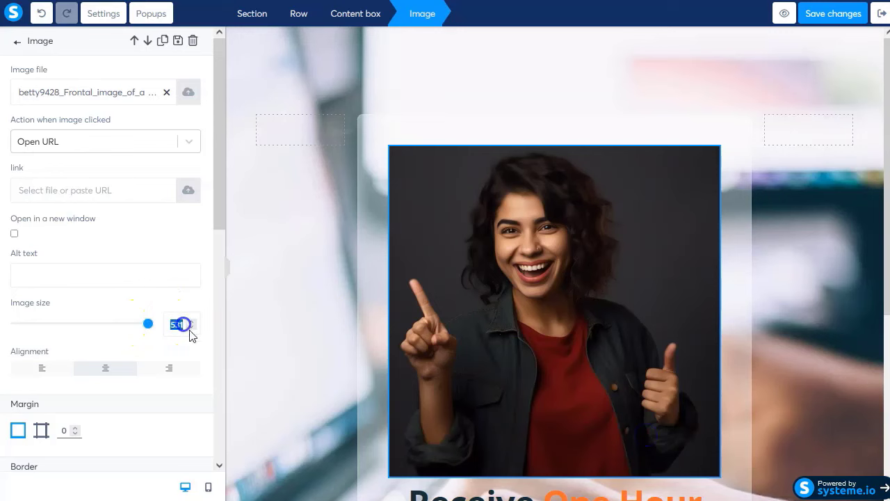
pyautogui.write('250')
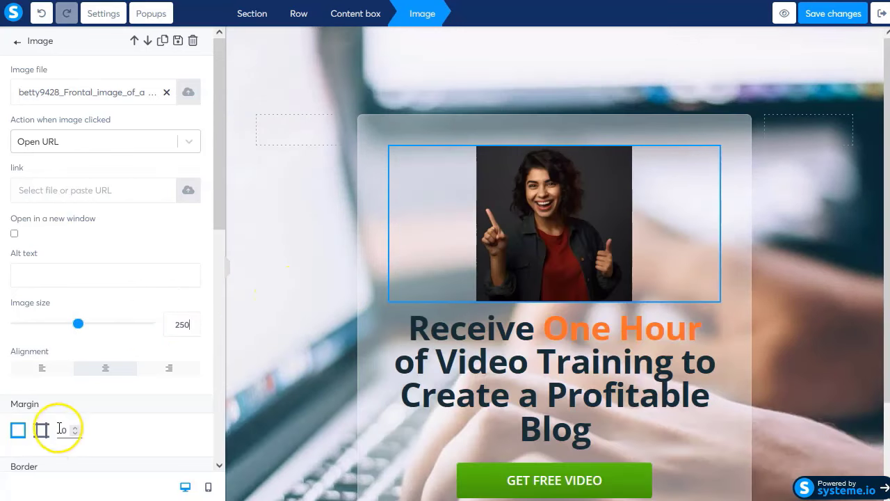
# Step: Round the profile picture by setting the border radius of all four corners individually to 100
pyautogui.scroll(-3, 69, 411)
pyautogui.click(39, 307)
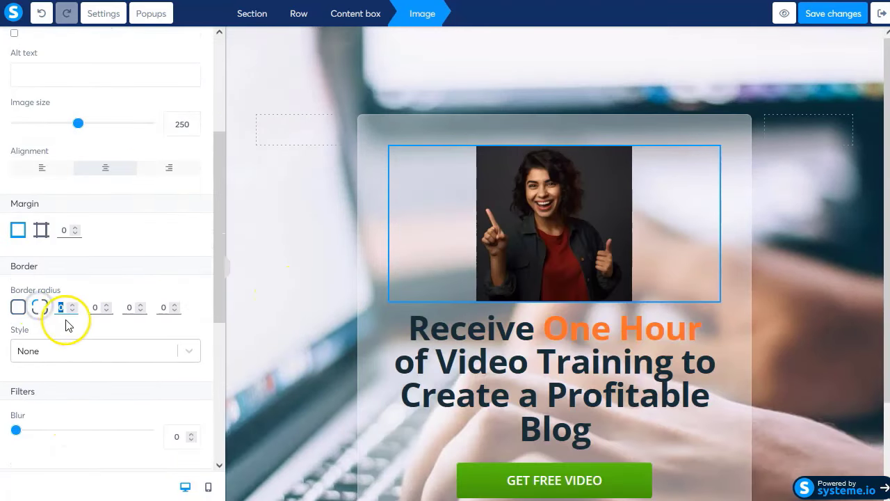
pyautogui.write('100')
pyautogui.press('Tab')
pyautogui.write('1')
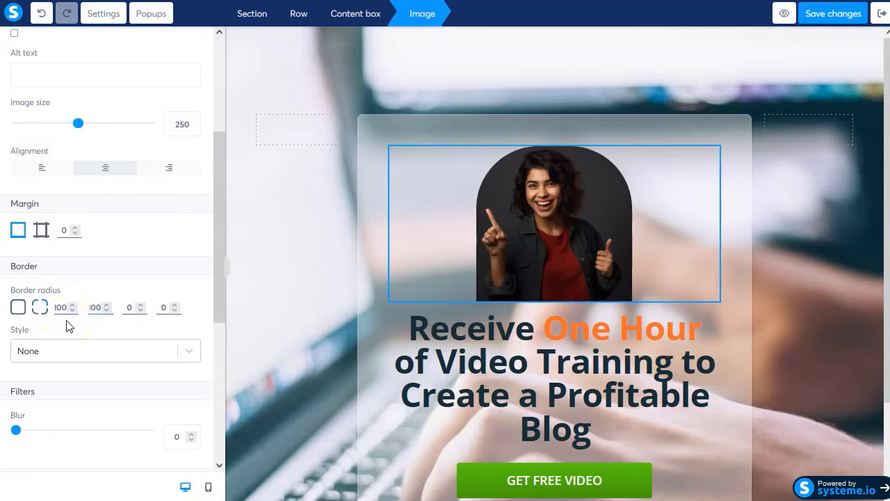
pyautogui.write('100')
pyautogui.press('Tab')
pyautogui.write('1')
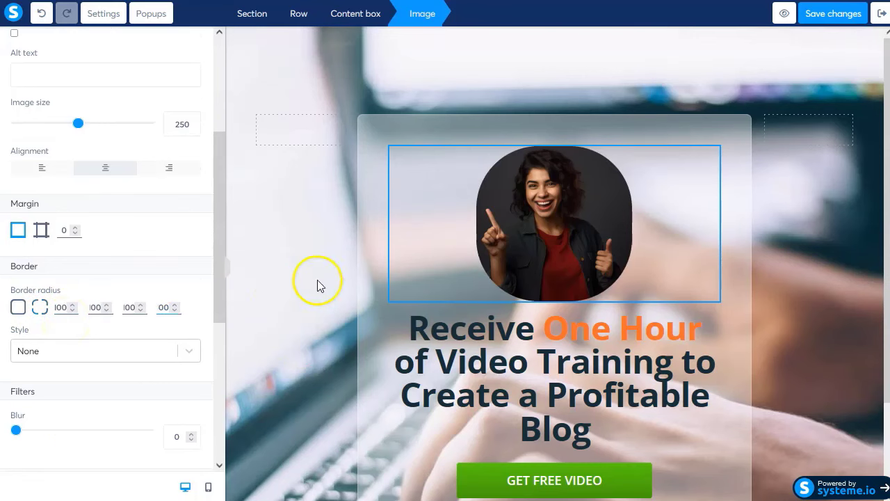
# Step: Deselect the profile picture and review the page layout from the picture to the text below the button
pyautogui.click(643, 325)
pyautogui.scroll(-2, 489, 318)
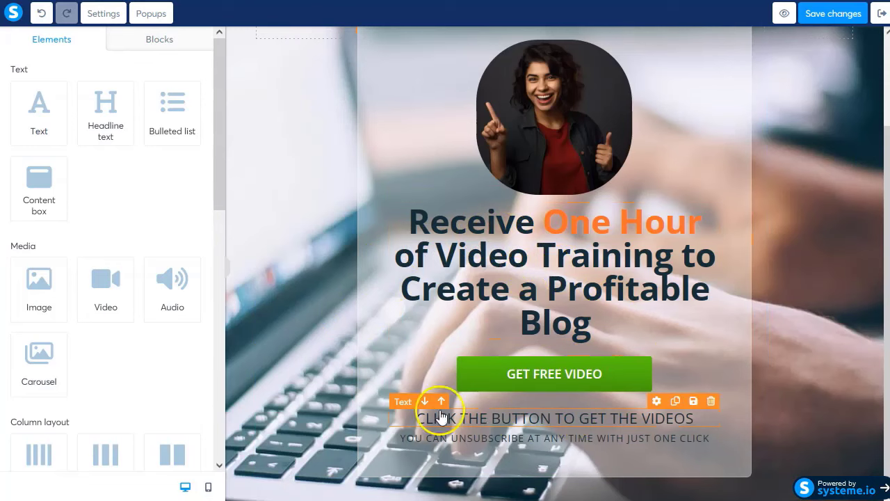
pyautogui.scroll(1, 494, 278)
pyautogui.scroll(1, 495, 277)
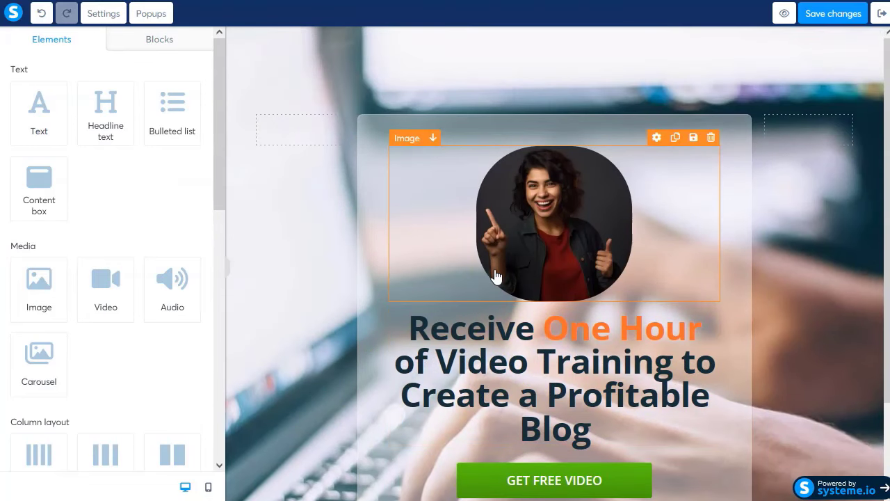
pyautogui.scroll(-2, 495, 277)
pyautogui.click(299, 276)
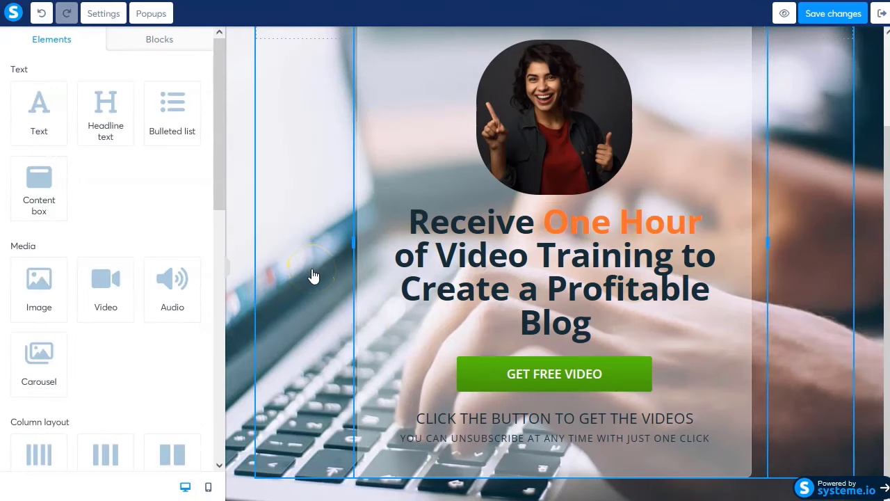
pyautogui.scroll(2, 495, 194)
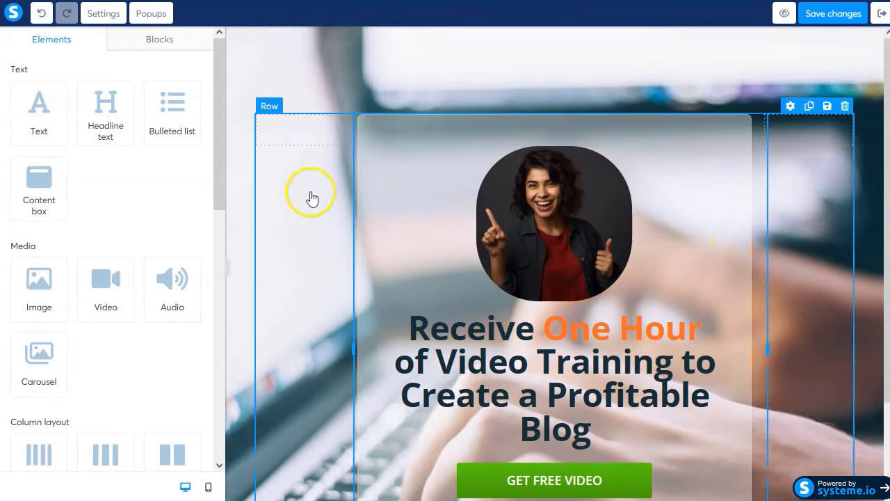
pyautogui.scroll(-2, 292, 202)
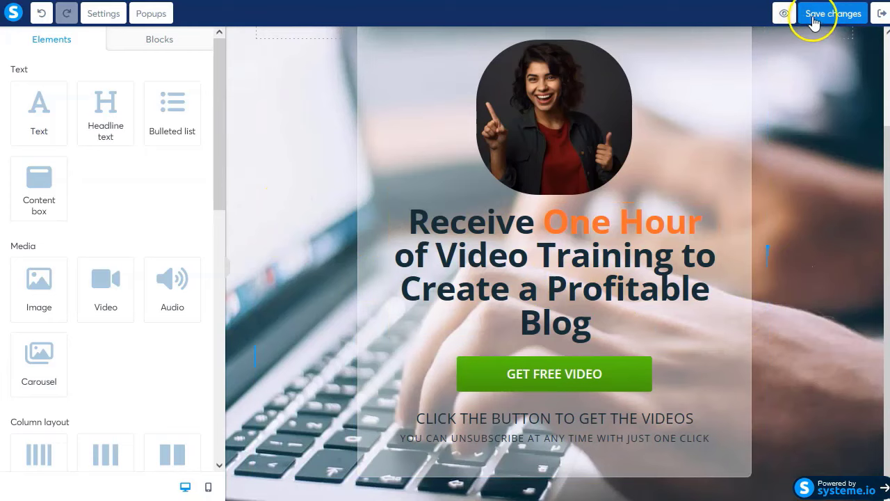
# Step: Preview the linkbio squeeze page and look over its full length
pyautogui.click(783, 14)
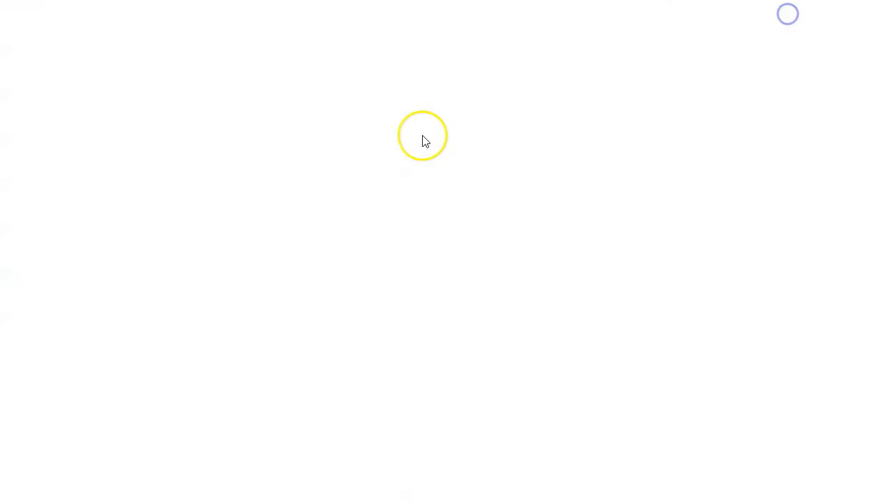
pyautogui.scroll(-1, 219, 156)
pyautogui.scroll(3, 458, 239)
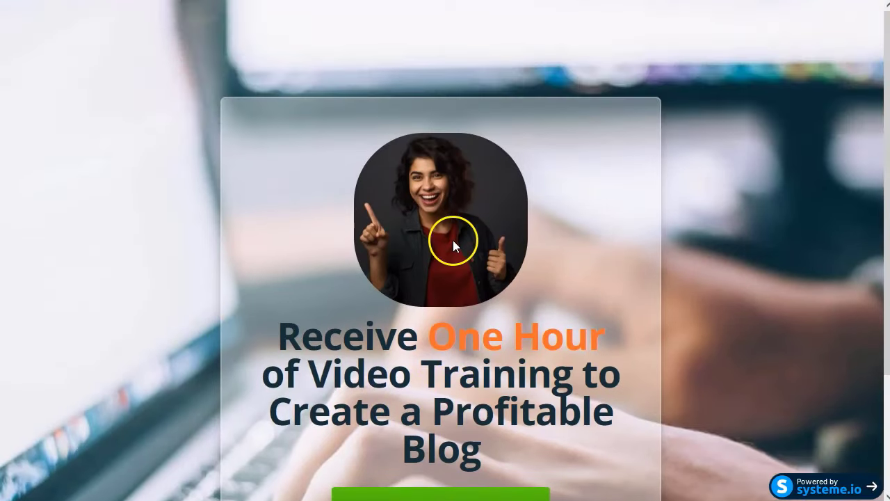
pyautogui.scroll(-3, 360, 265)
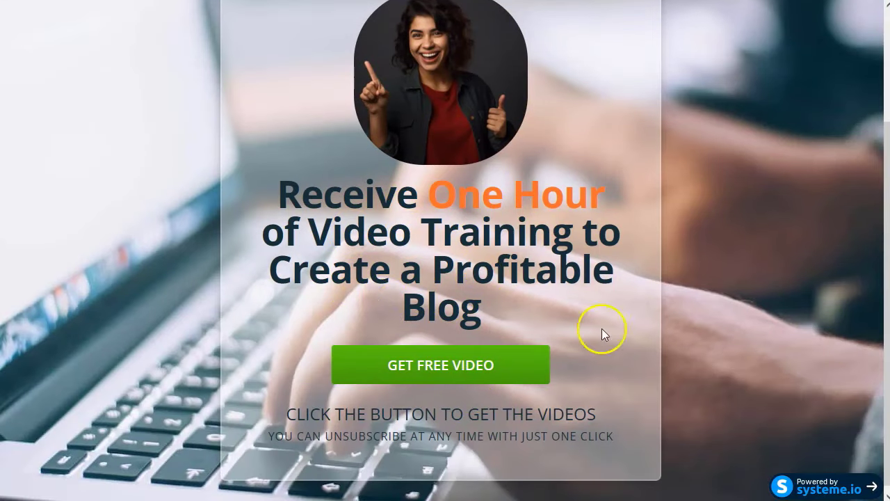
pyautogui.scroll(3, 515, 301)
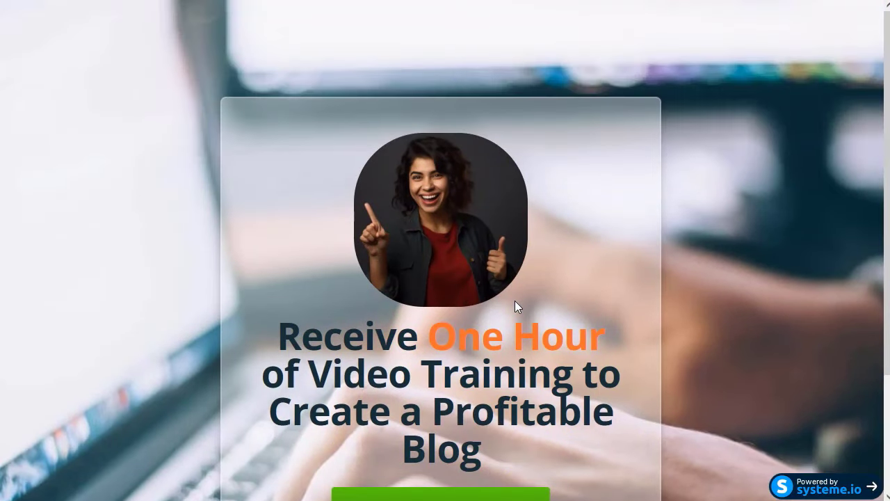
pyautogui.scroll(-3, 515, 306)
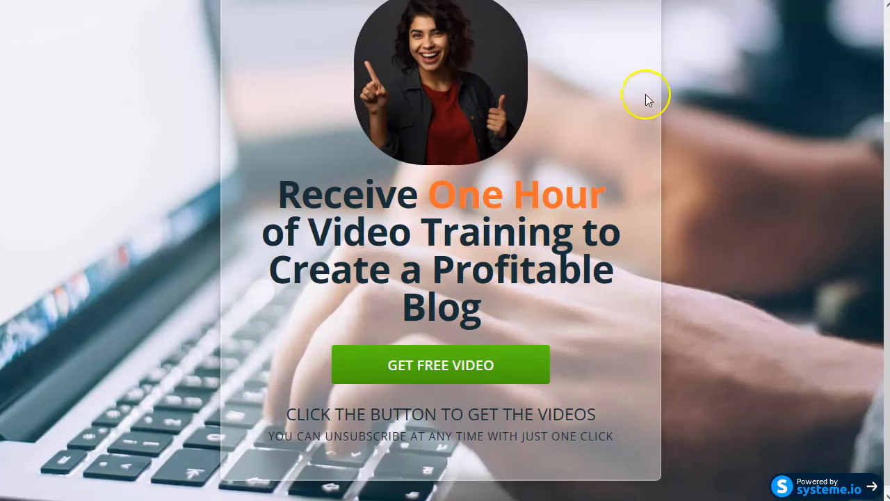
# Step: Leave the page editor and look through the funnel's list of steps, from Link In Bio V01 to linkbio
pyautogui.click(874, 16)
pyautogui.click(878, 14)
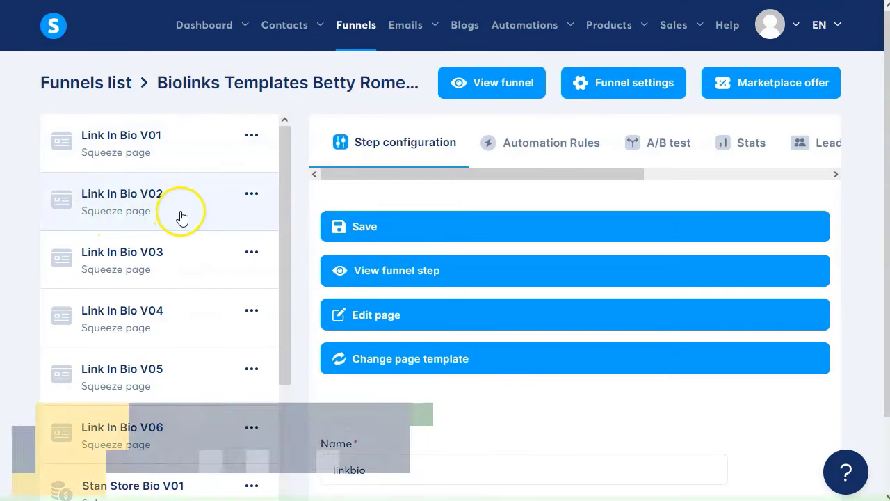
pyautogui.scroll(-2, 179, 216)
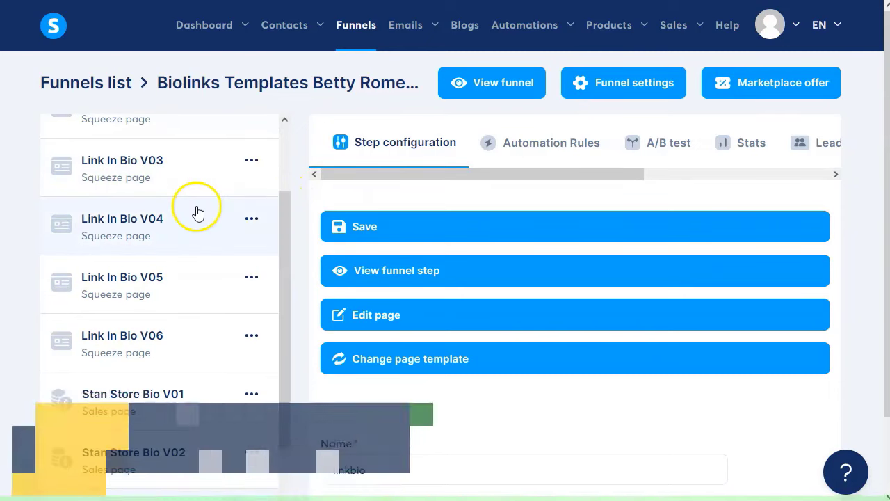
pyautogui.scroll(2, 197, 209)
pyautogui.scroll(-6, 154, 233)
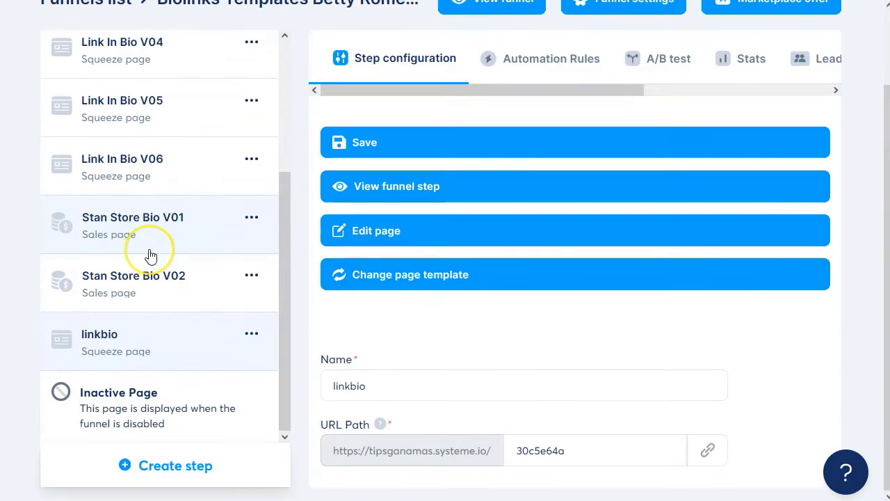
pyautogui.scroll(1, 151, 256)
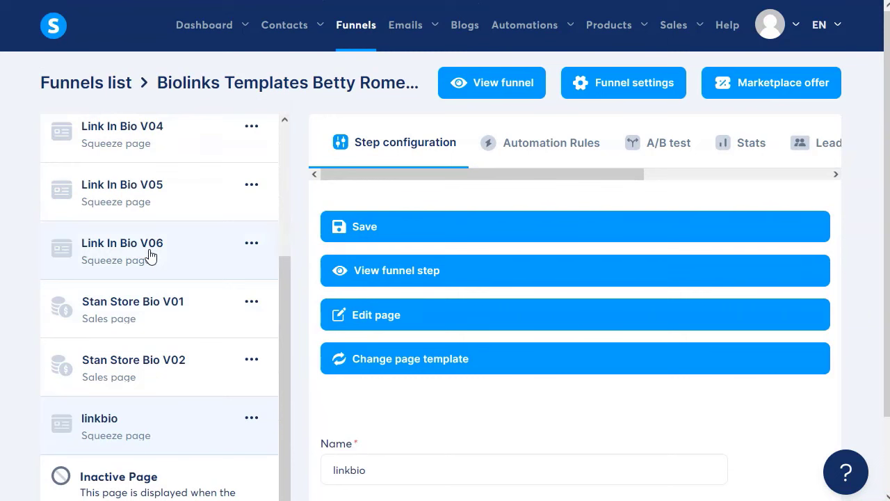
pyautogui.scroll(3, 197, 238)
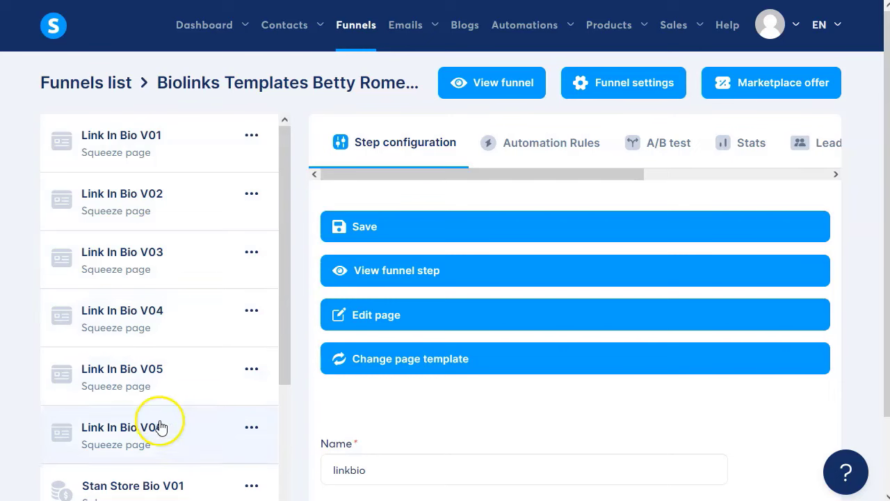
pyautogui.scroll(-3, 195, 343)
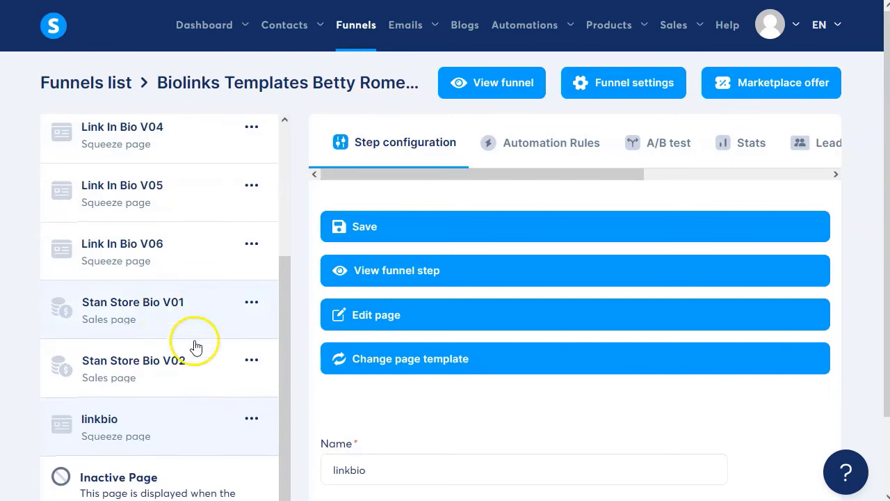
# Step: Inspect the step options of linkbio and Link In Bio V04 while looking through the funnel's steps
pyautogui.click(252, 420)
pyautogui.scroll(3, 202, 296)
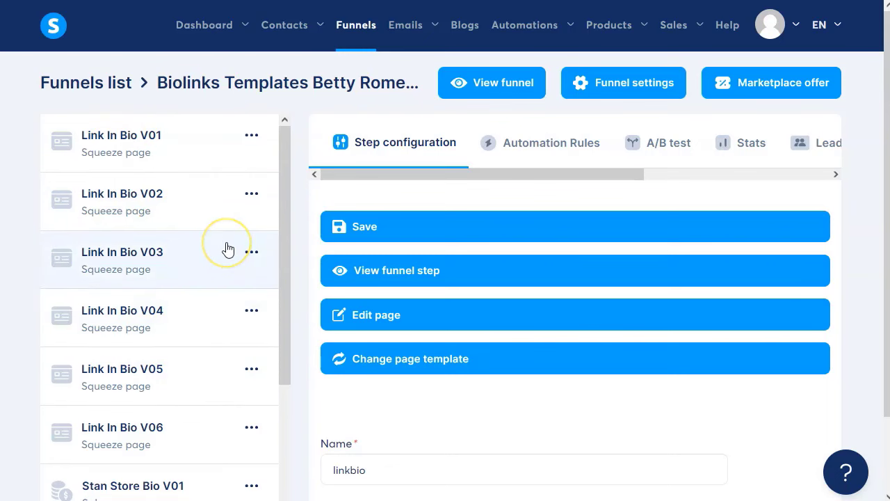
pyautogui.scroll(-1, 193, 258)
pyautogui.scroll(1, 193, 258)
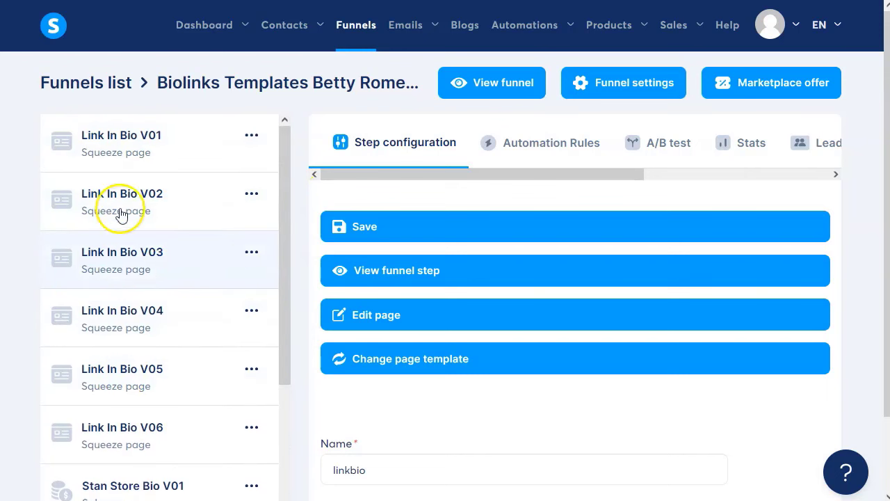
pyautogui.scroll(-3, 129, 272)
pyautogui.scroll(3, 140, 328)
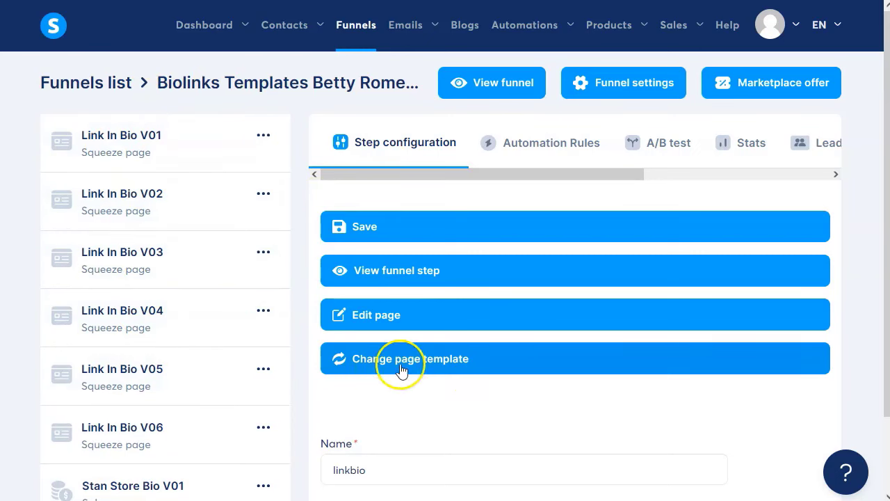
pyautogui.click(263, 310)
pyautogui.click(294, 356)
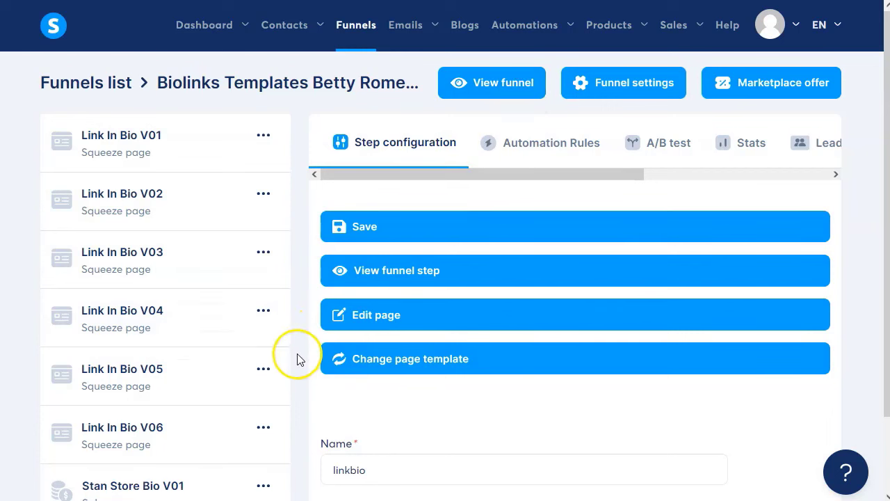